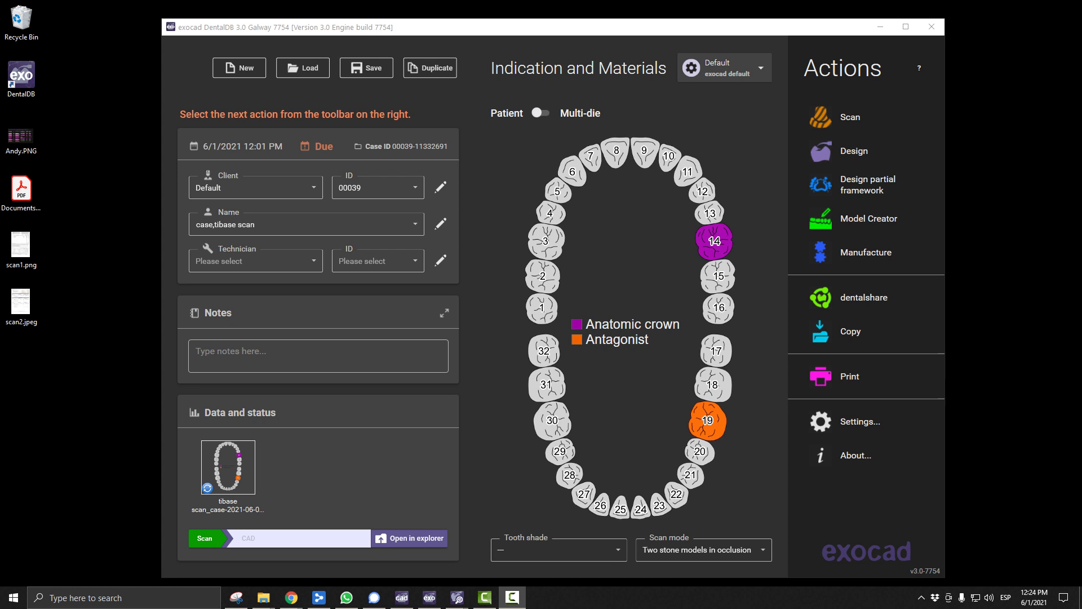
Set tooth 14 as a screw-retained zirconia anatomic crown with 'Don't use Scan Body'.
click(714, 241)
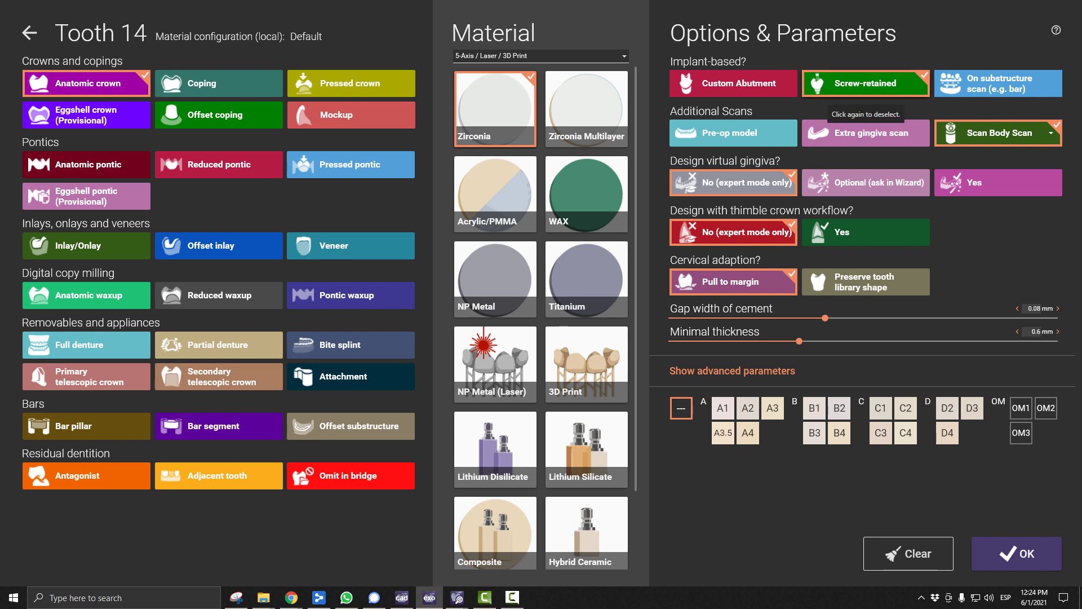
click(1052, 134)
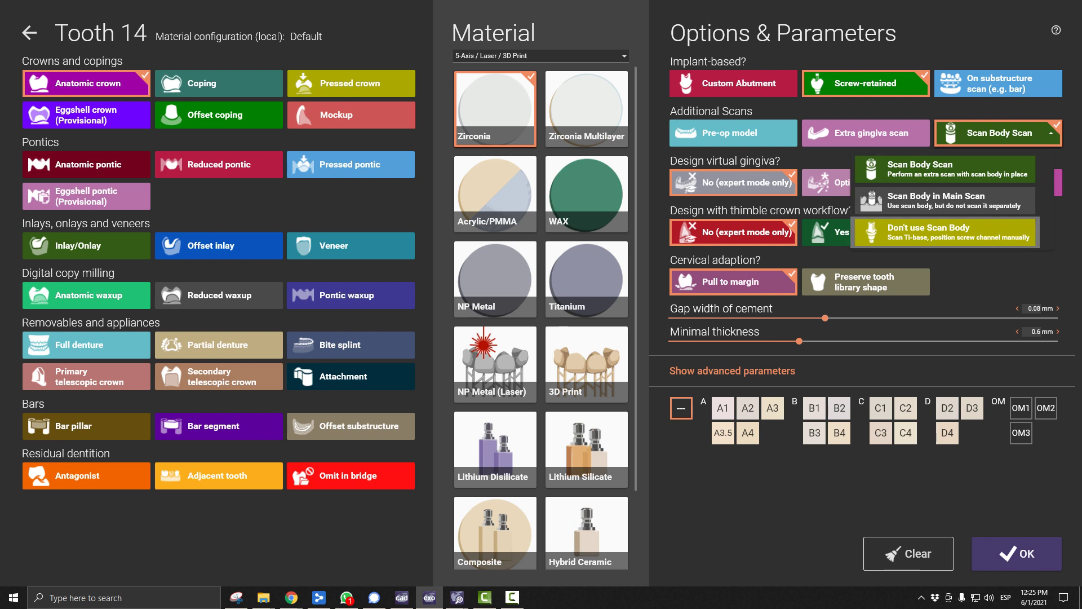
click(945, 232)
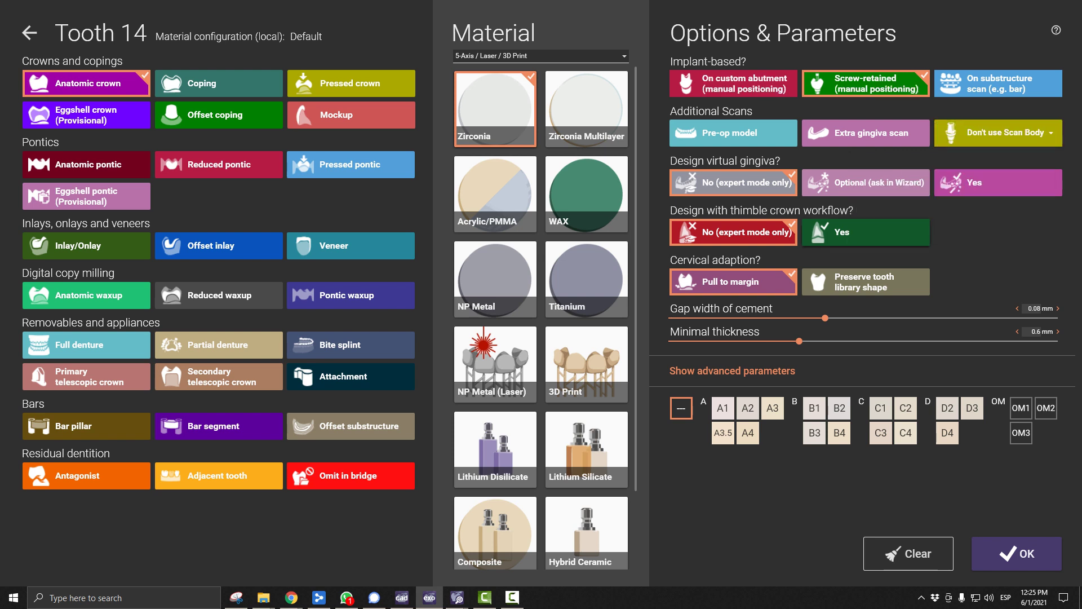
click(1016, 554)
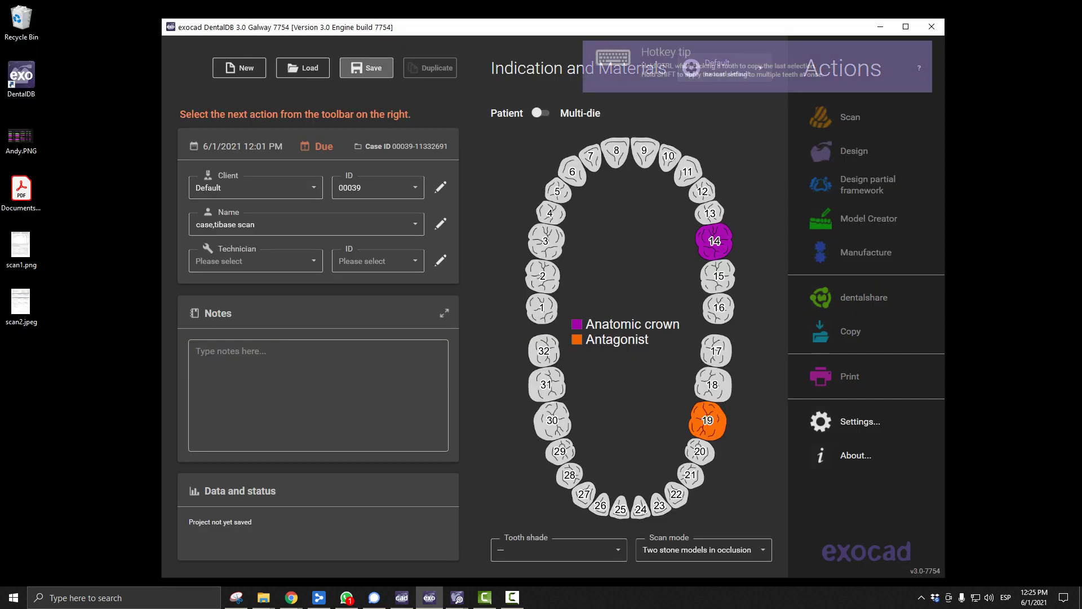
Save the case and load UpperJawScan (1).stl and LowerJawScan (1).stl as the antagonist.
click(367, 67)
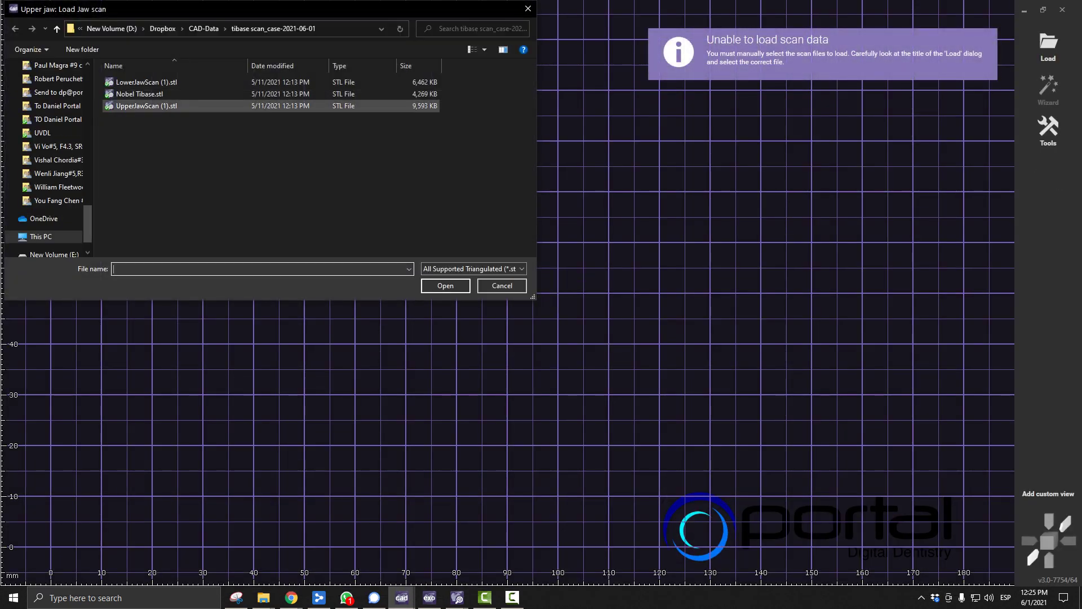
double_click(147, 106)
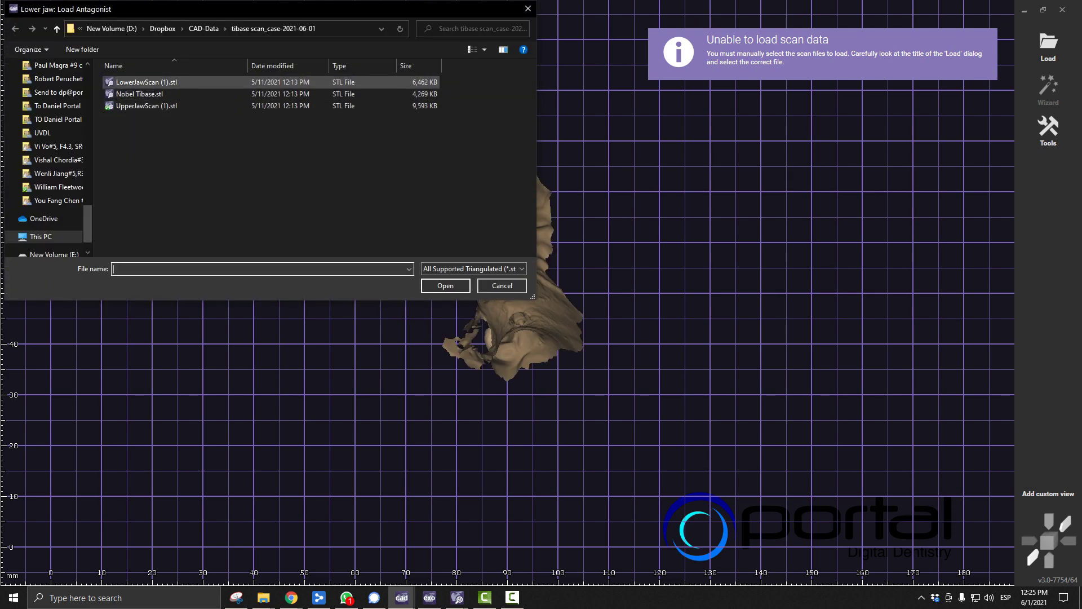
double_click(146, 82)
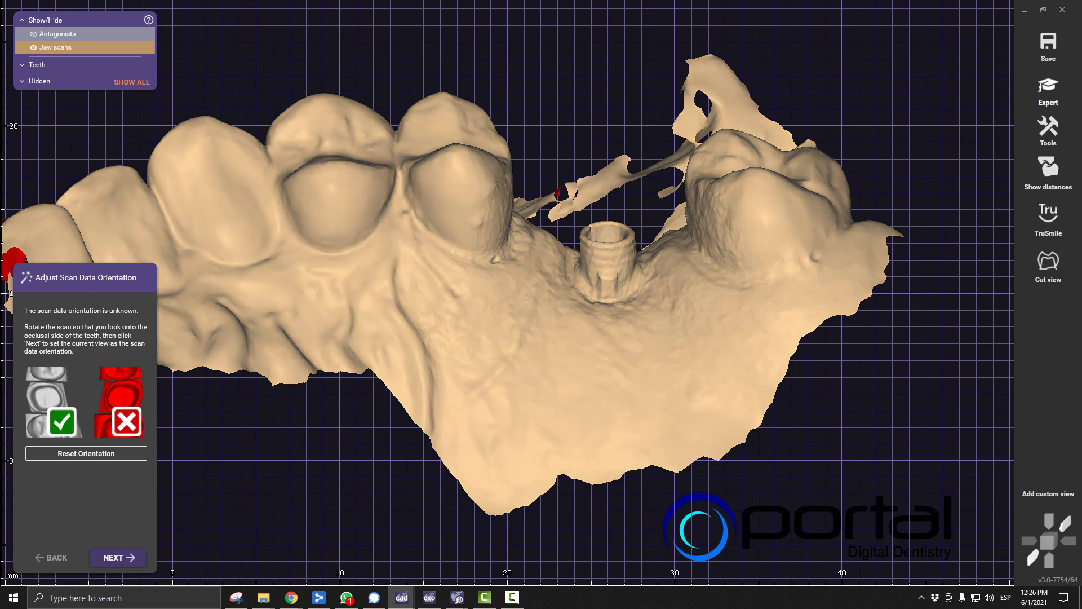
In Expert mode, add Nobel Tibase.stl as an extra multi-die scan in scan coordinates.
click(1048, 90)
click(1049, 130)
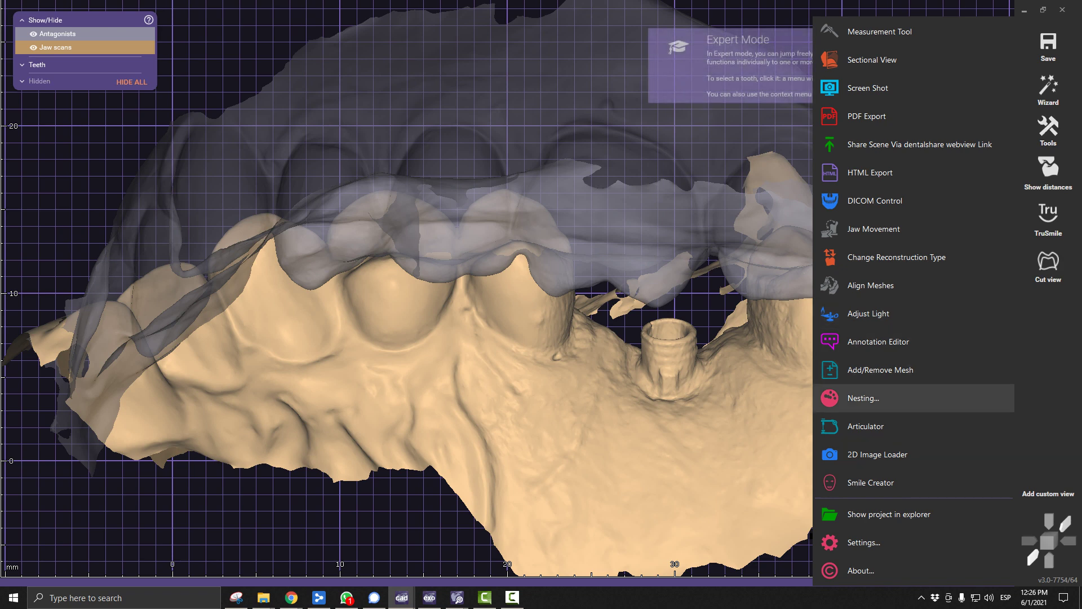
click(880, 370)
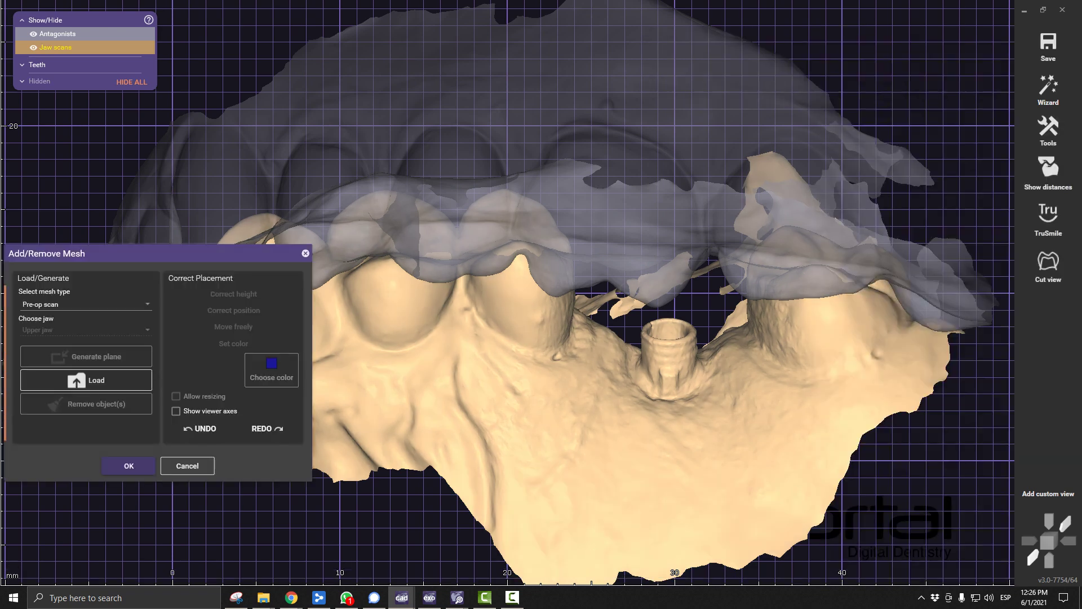
click(84, 305)
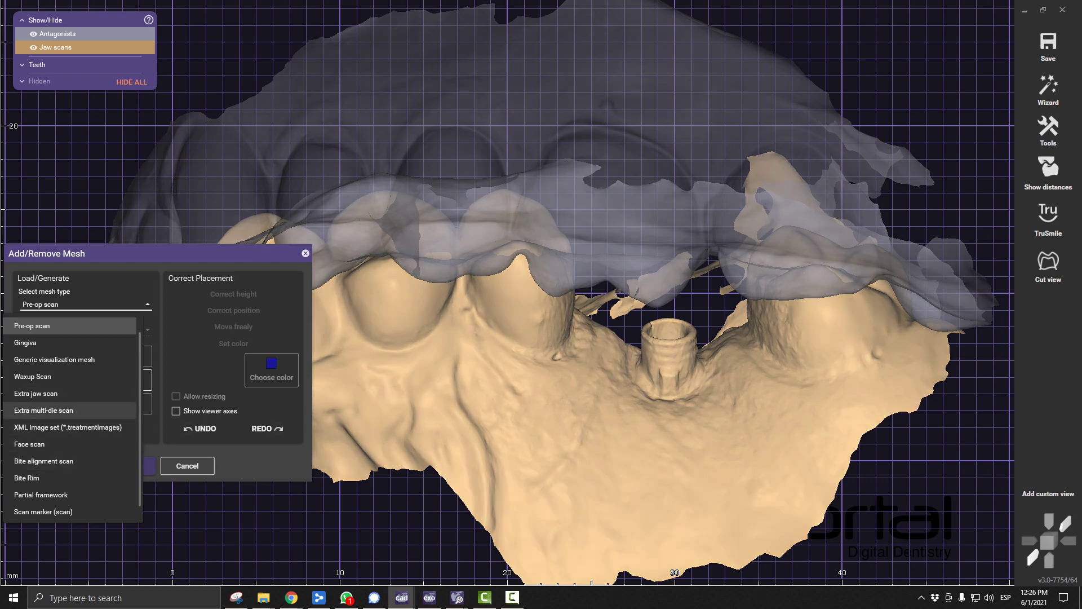
click(51, 409)
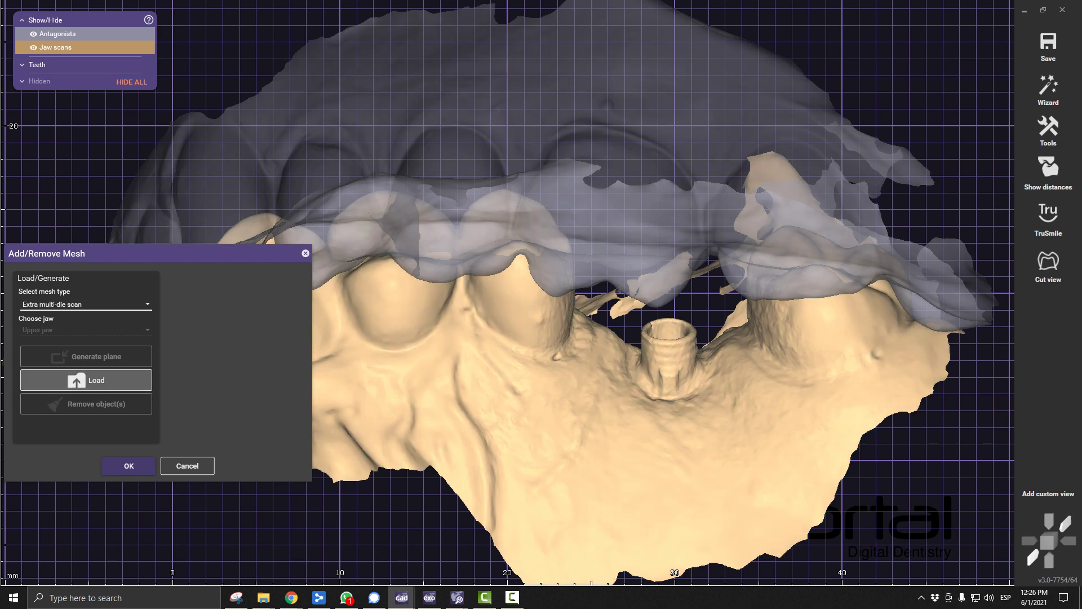
click(91, 380)
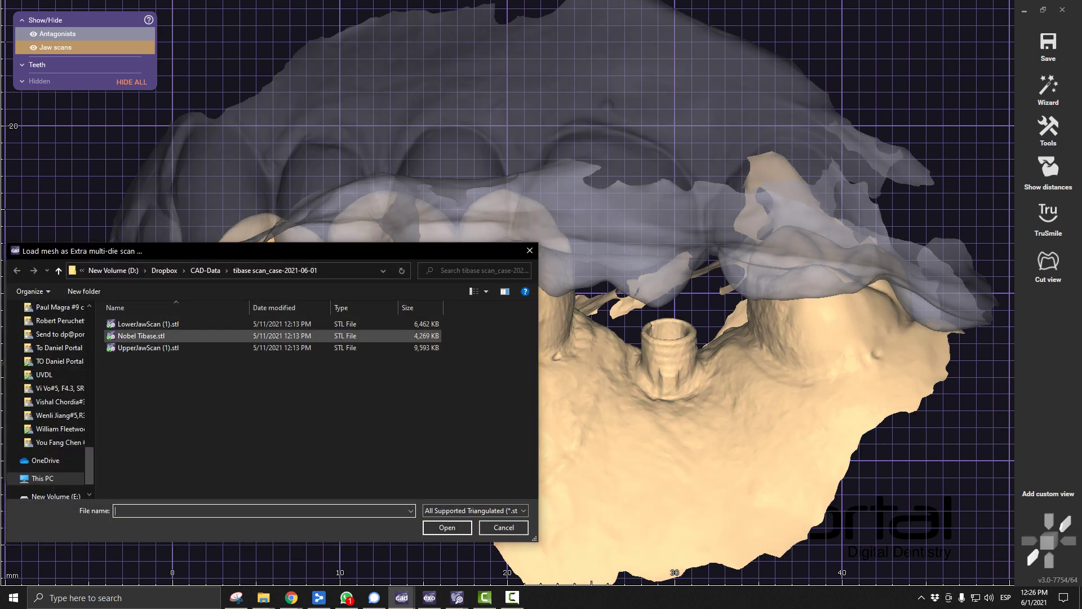
double_click(141, 335)
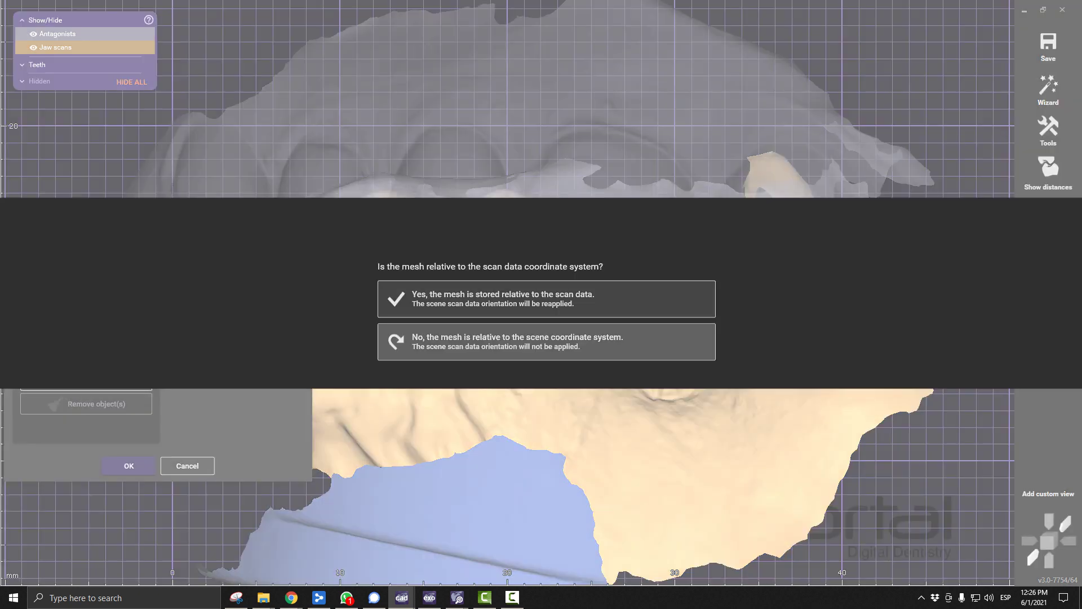
click(541, 299)
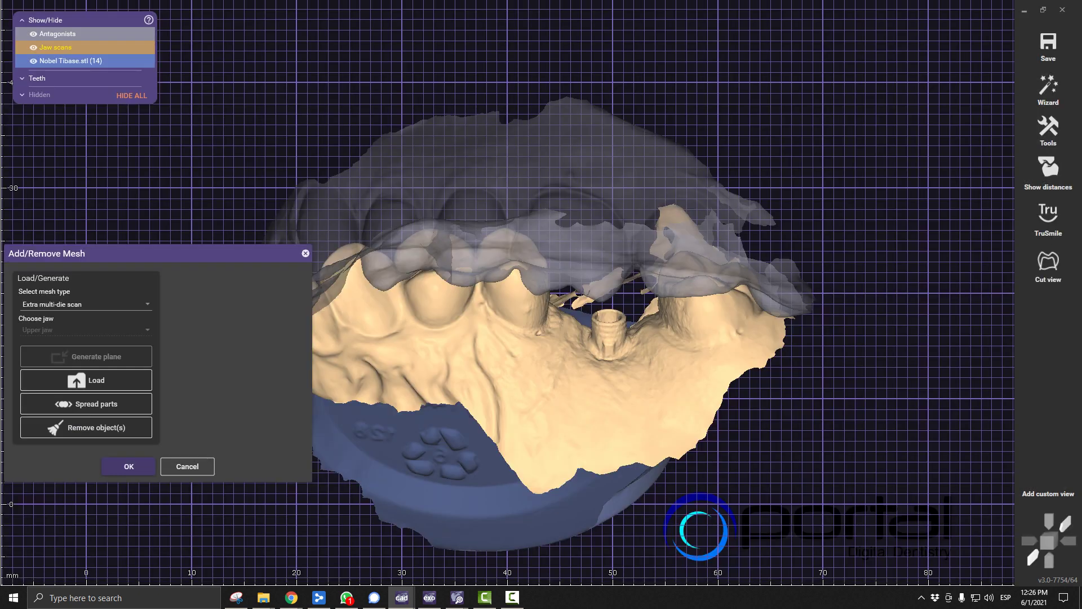
Inspect the tibase alone, then with the jaw scans, and close the mesh dialog.
scroll(541, 338, down, 3)
ctrl+middle_click(541, 226)
ctrl+middle_click(484, 291)
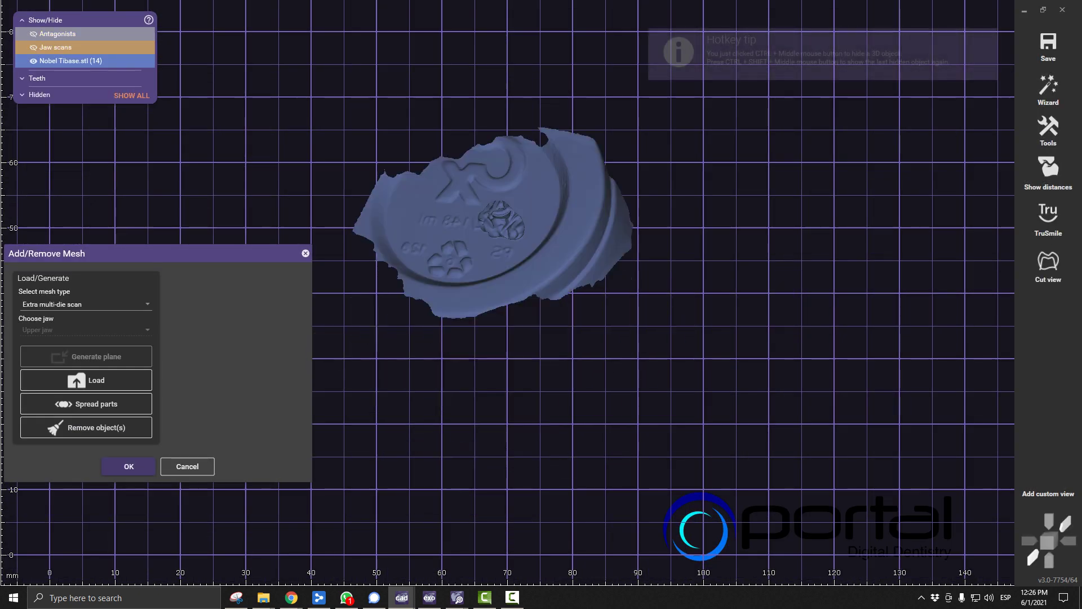
right_drag(508, 282, 507, 237)
scroll(530, 219, up, 6)
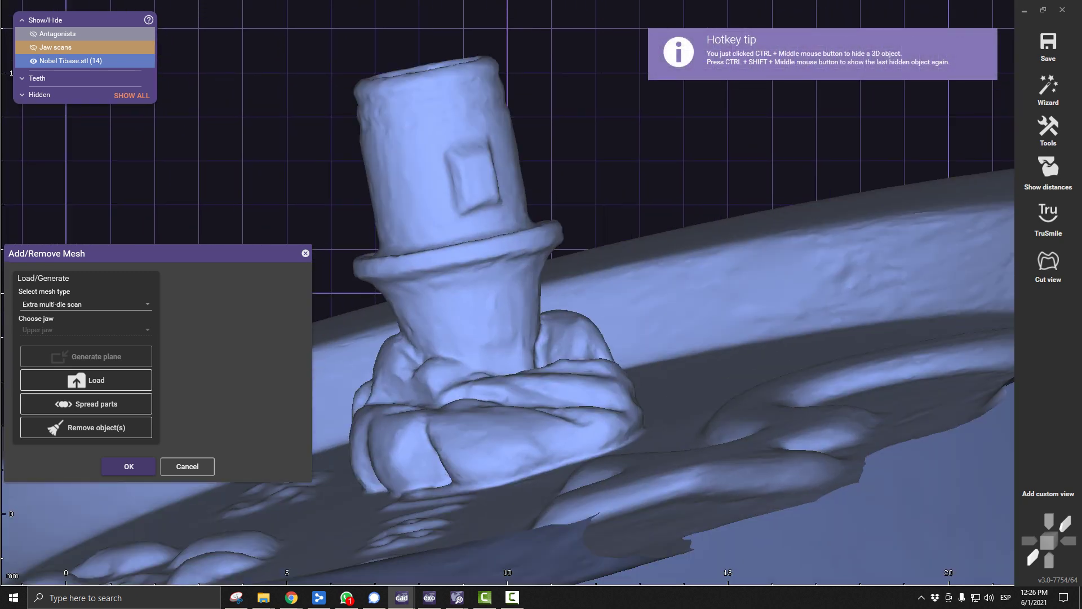
scroll(541, 305, down, 5)
right_drag(542, 304, 541, 361)
click(34, 46)
right_drag(541, 304, 541, 383)
scroll(541, 305, down, 4)
right_drag(541, 304, 541, 349)
scroll(541, 304, up, 2)
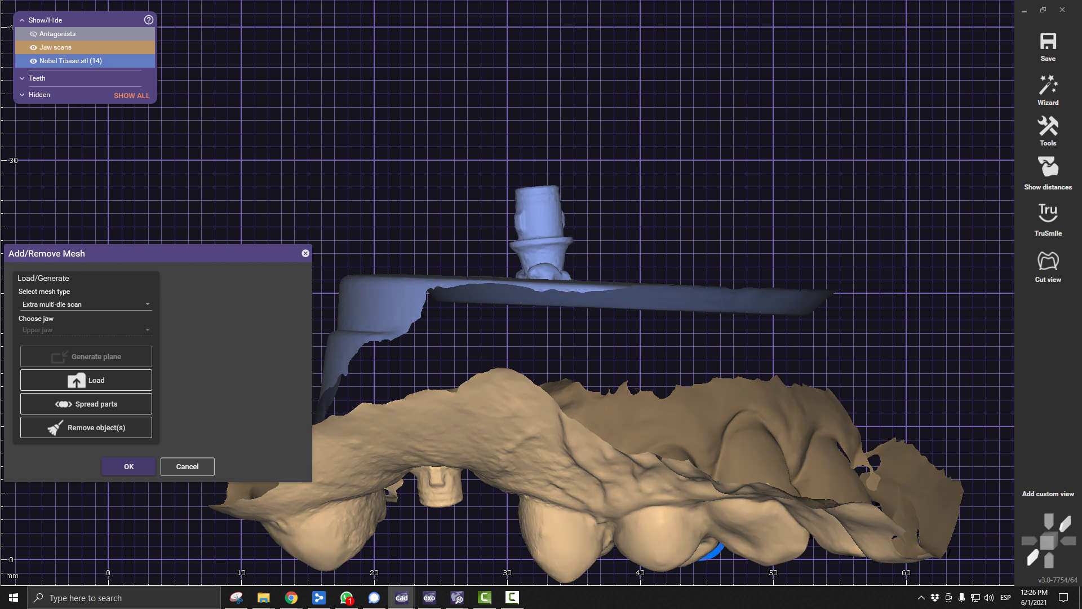
key(Return)
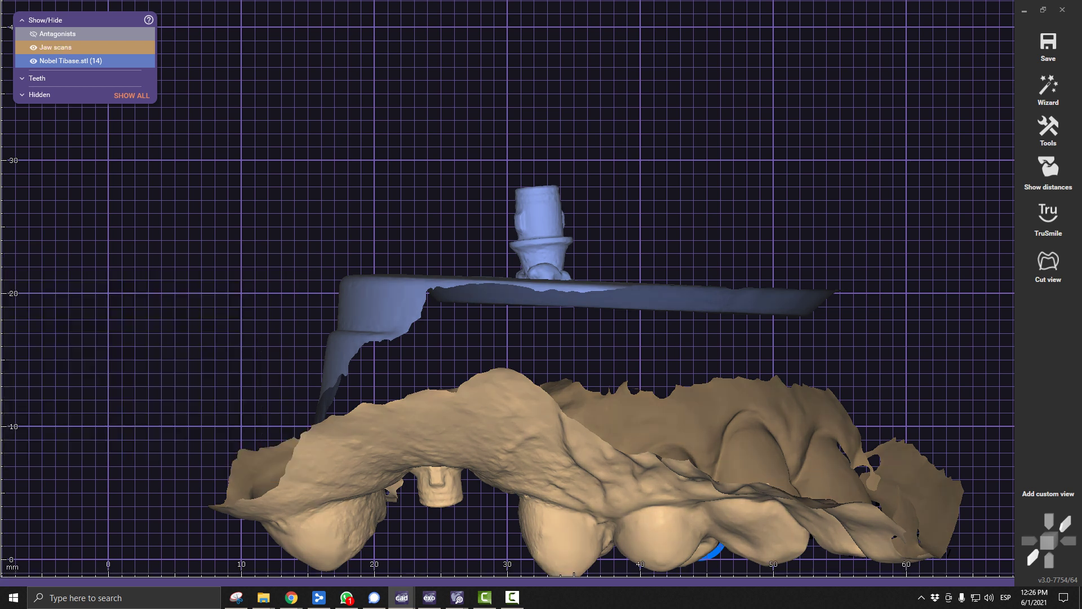
Draw a free-form polygon around the abutment on the tibase scan.
right_click(543, 228)
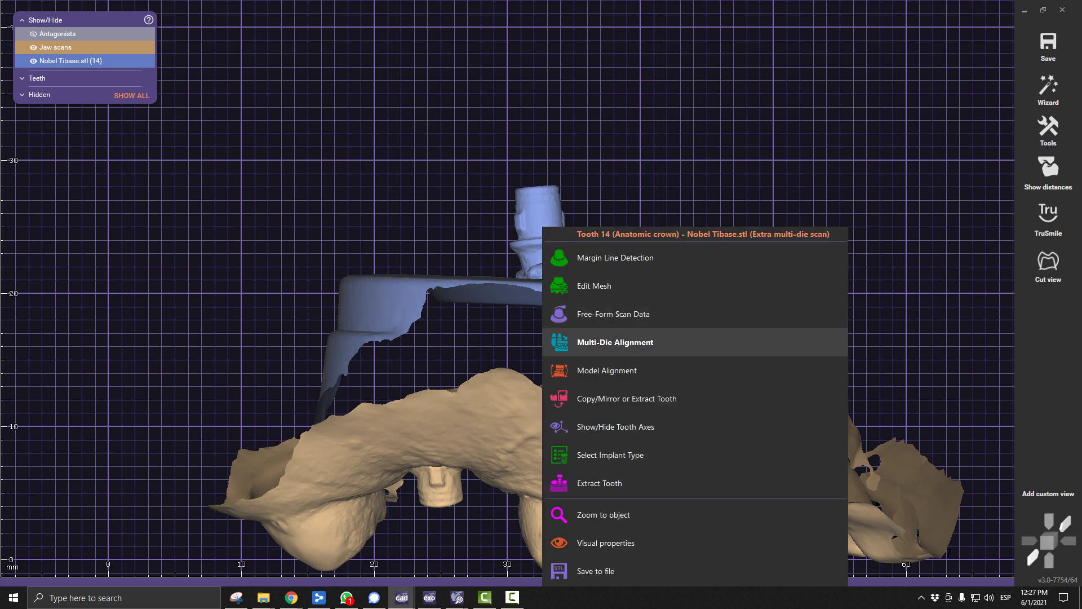
click(614, 314)
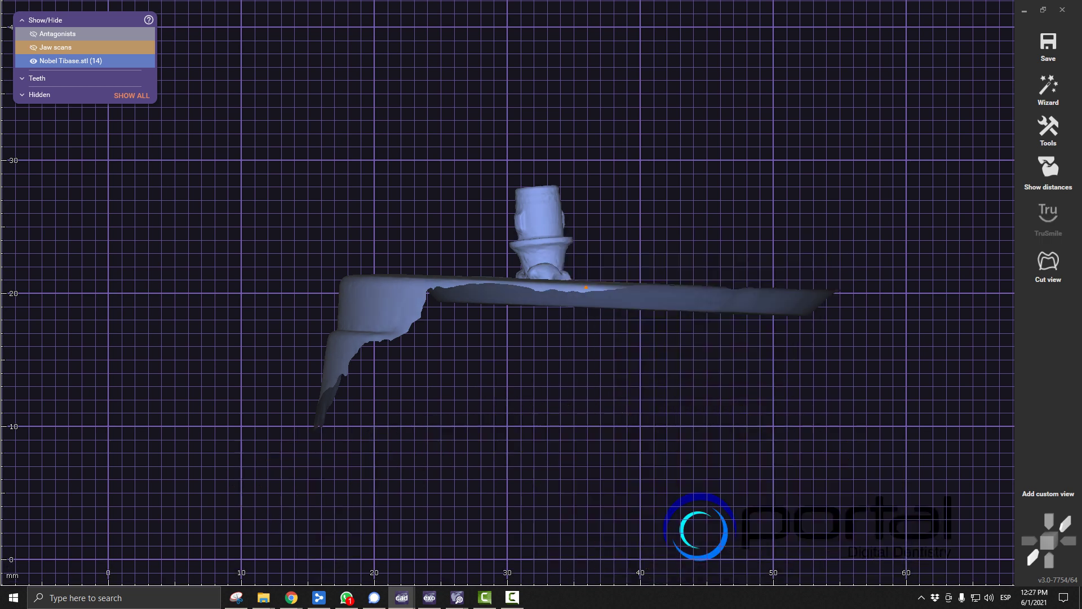
click(599, 251)
click(576, 136)
double_click(459, 148)
Crop the tibase scan to the marked abutment and accept the edit.
right_drag(537, 226, 620, 337)
scroll(512, 481, down, 2)
scroll(428, 311, up, 3)
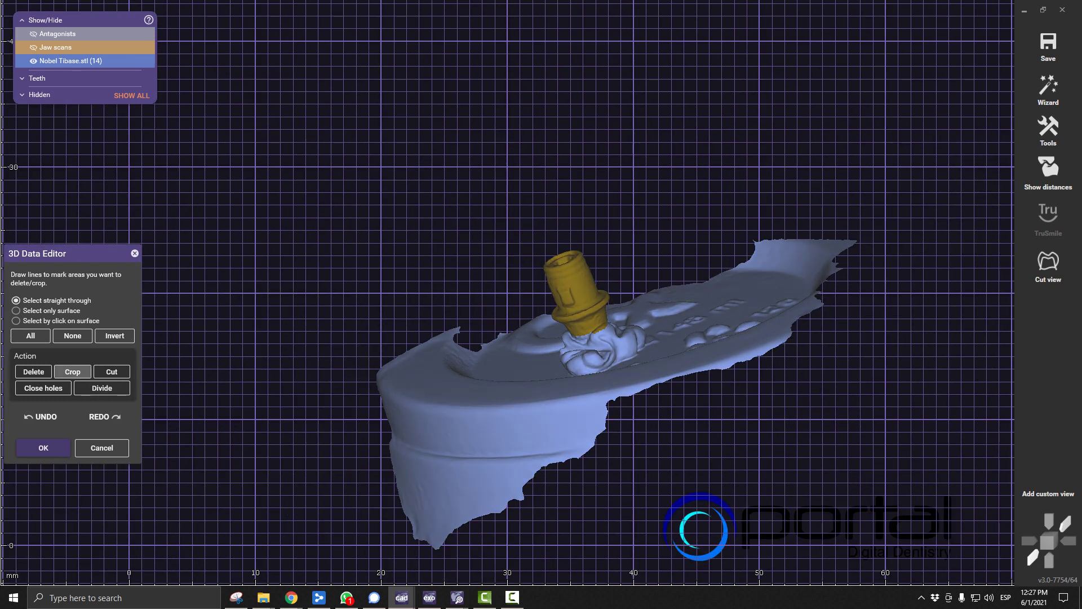
click(73, 371)
click(43, 448)
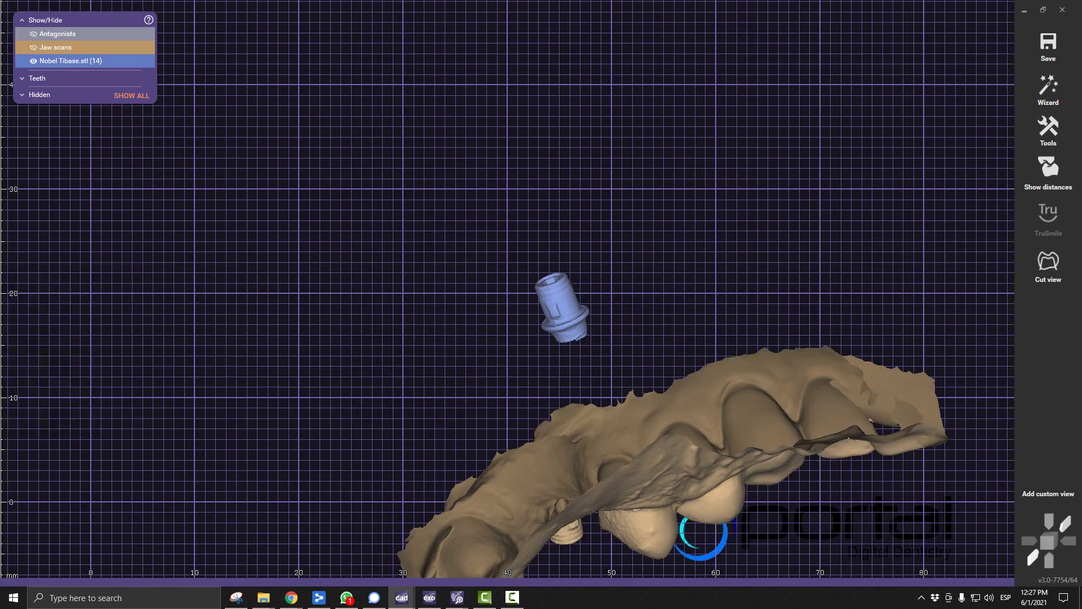
right_drag(485, 316, 563, 327)
scroll(519, 316, down, 2)
Accept the scan orientation and place matching points on the die and jaw scans.
click(1049, 89)
scroll(563, 327, up, 2)
scroll(564, 296, up, 2)
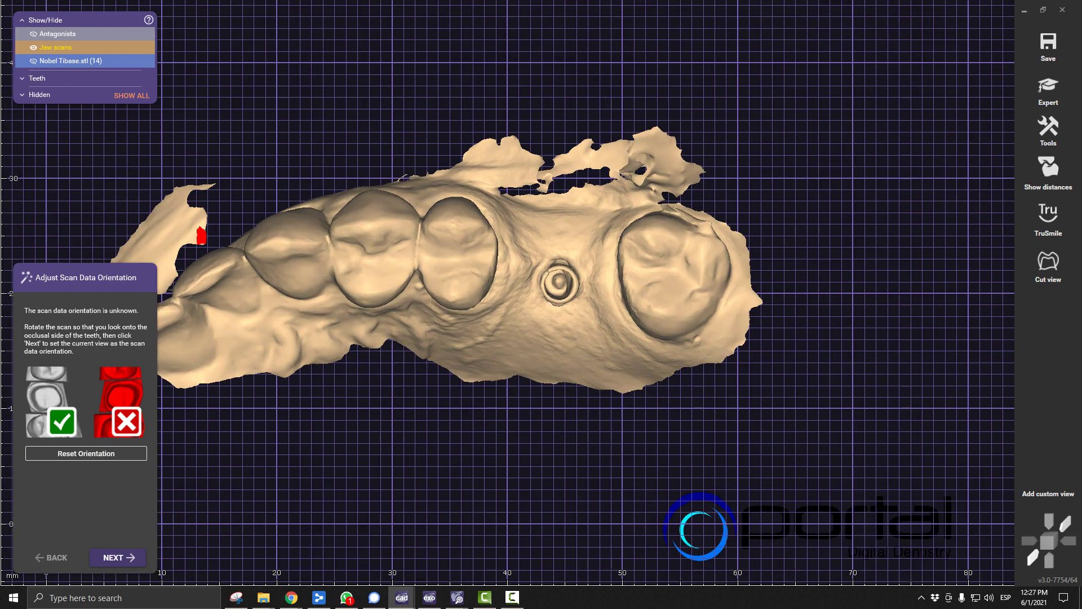
click(118, 557)
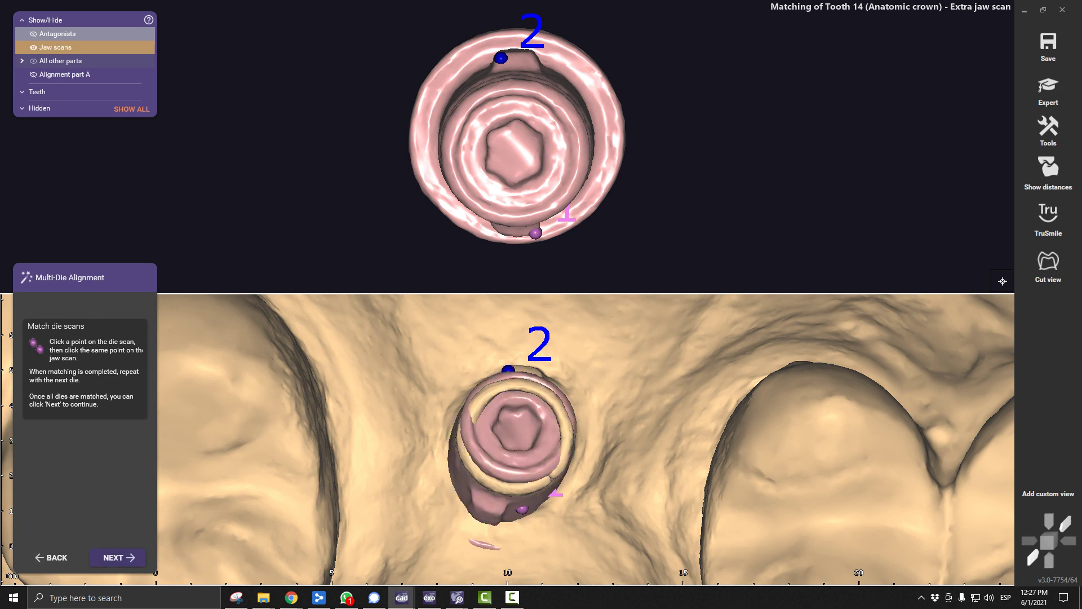
click(532, 55)
click(539, 373)
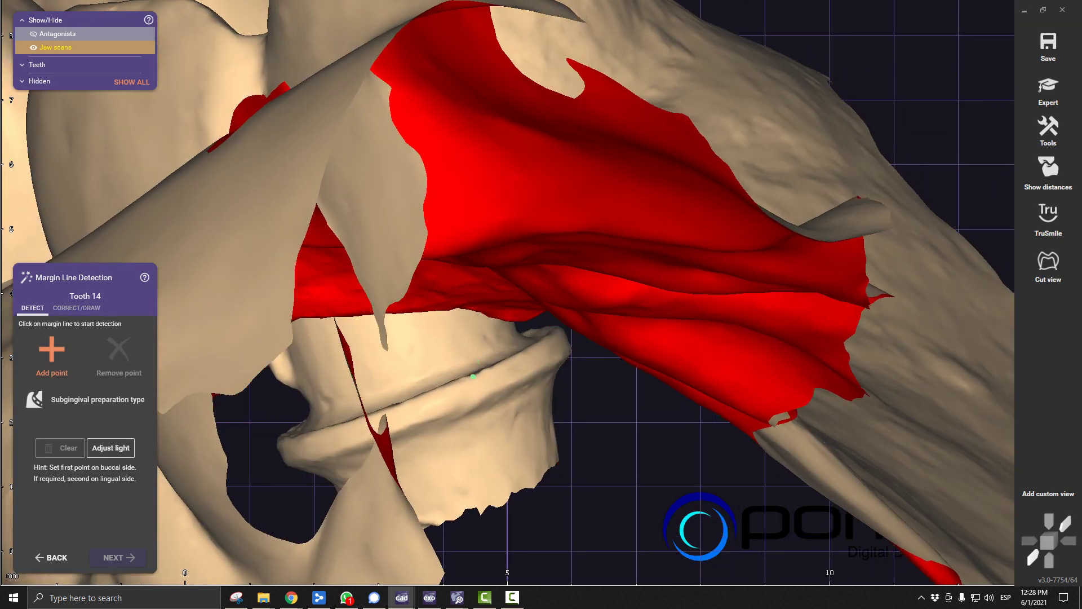
Pick a point on the tibase margin to detect the tooth 14 margin line.
click(473, 376)
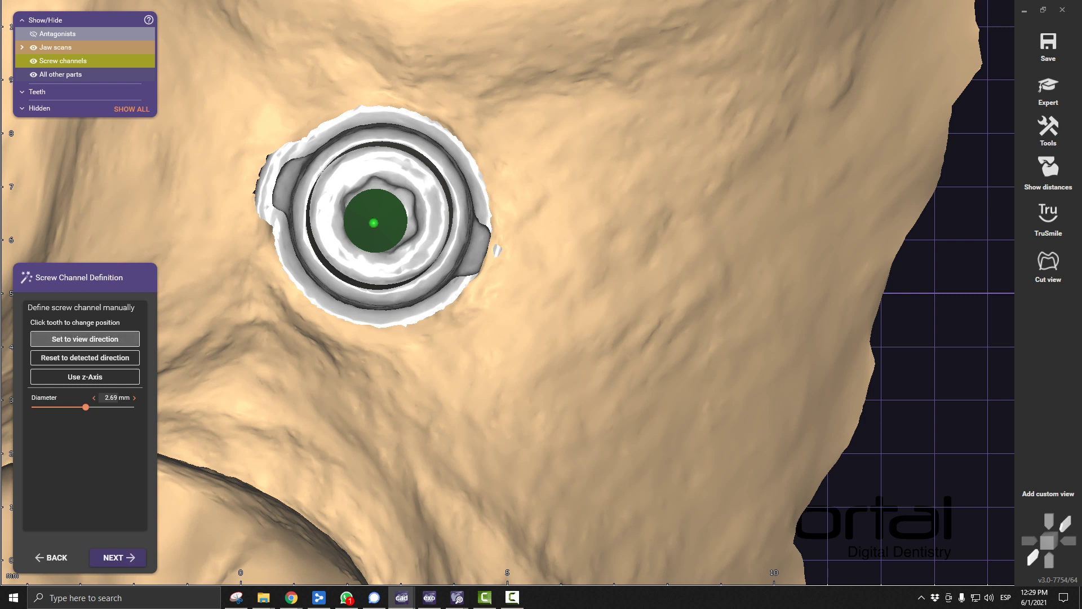
Align the 2.69 mm screw channel to the view direction and generate crown bottoms.
click(84, 339)
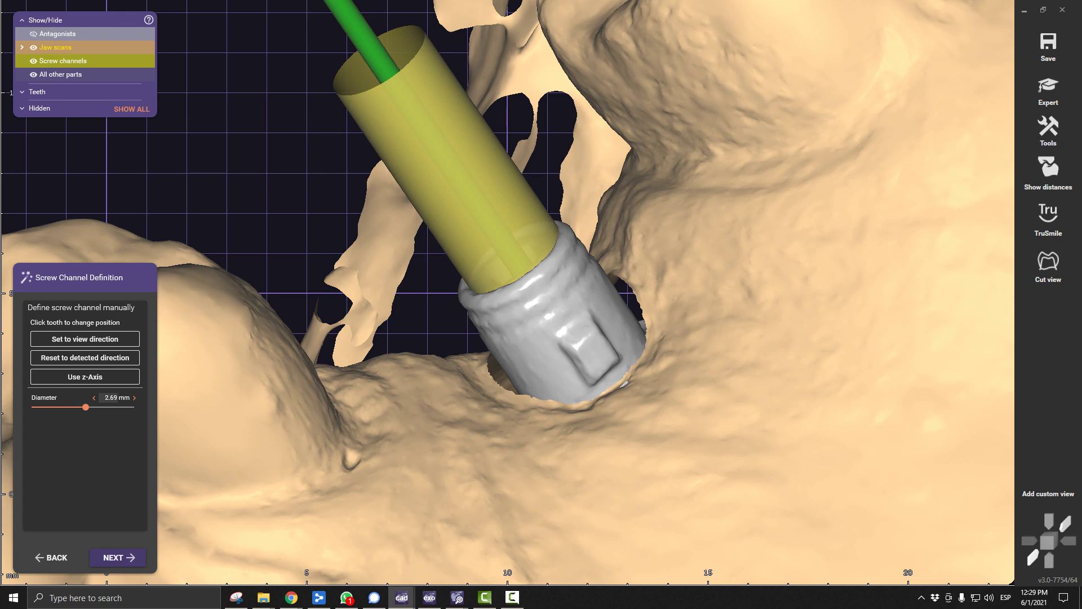
key(Return)
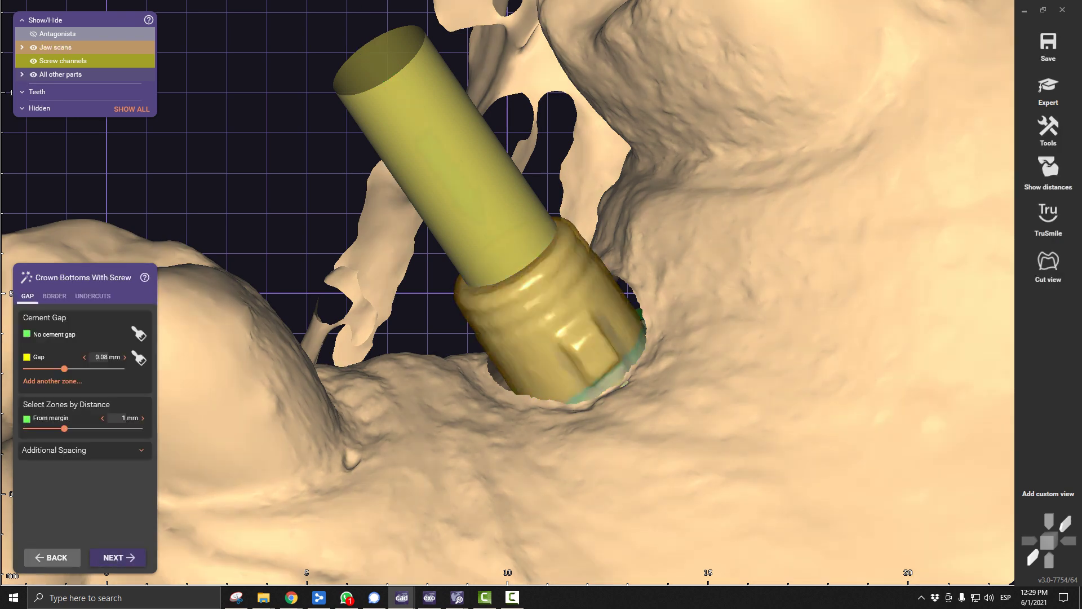
Return to Screw Channel Definition and tilt the channel axis toward the upper left.
key(BackSpace)
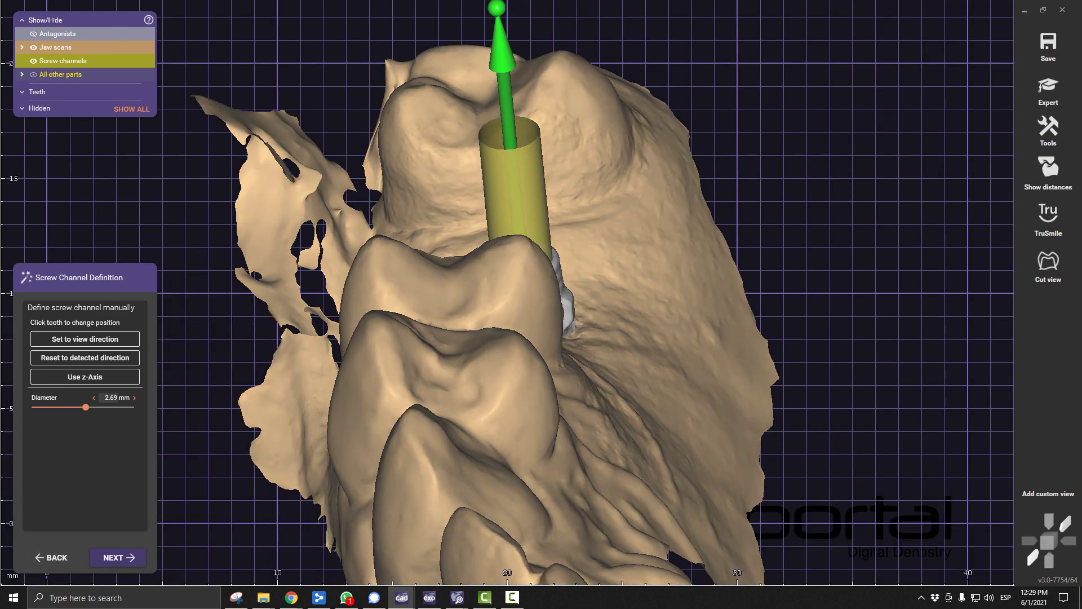
mouse_move(497, 8)
mouse_down()
mouse_move(263, 128)
mouse_move(496, 30)
mouse_up()
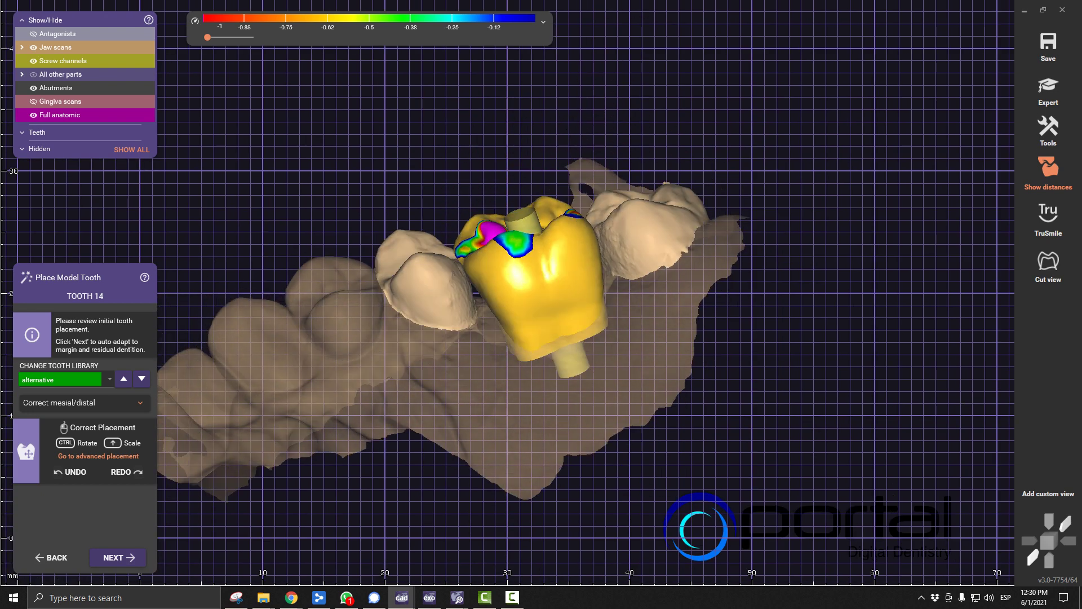
In advanced Abutment Bottoms settings, drag the angulated channel from 2° to 8° and beyond.
key(Return)
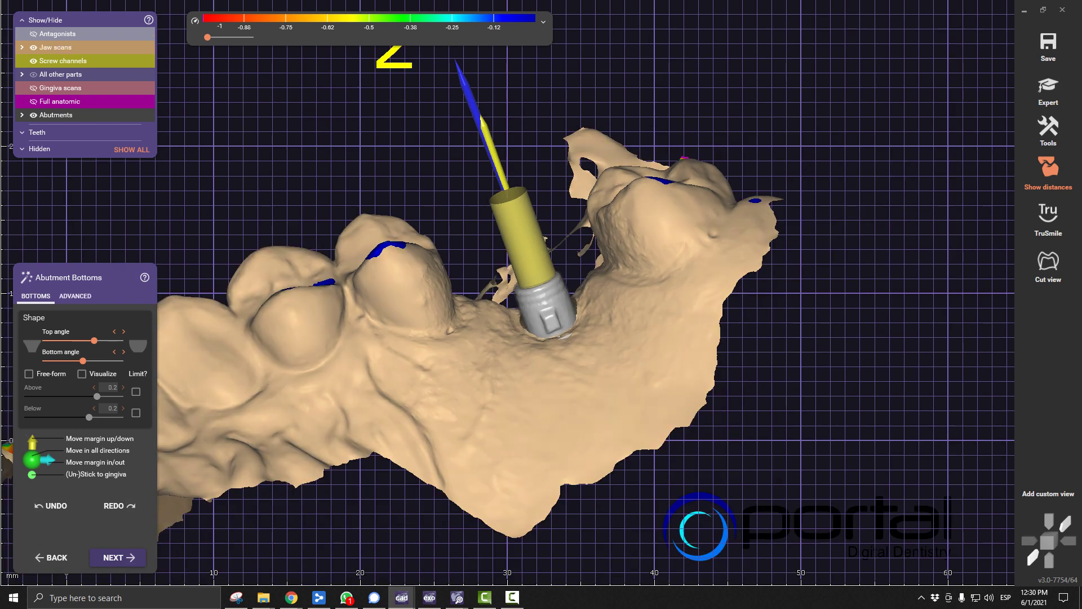
click(75, 296)
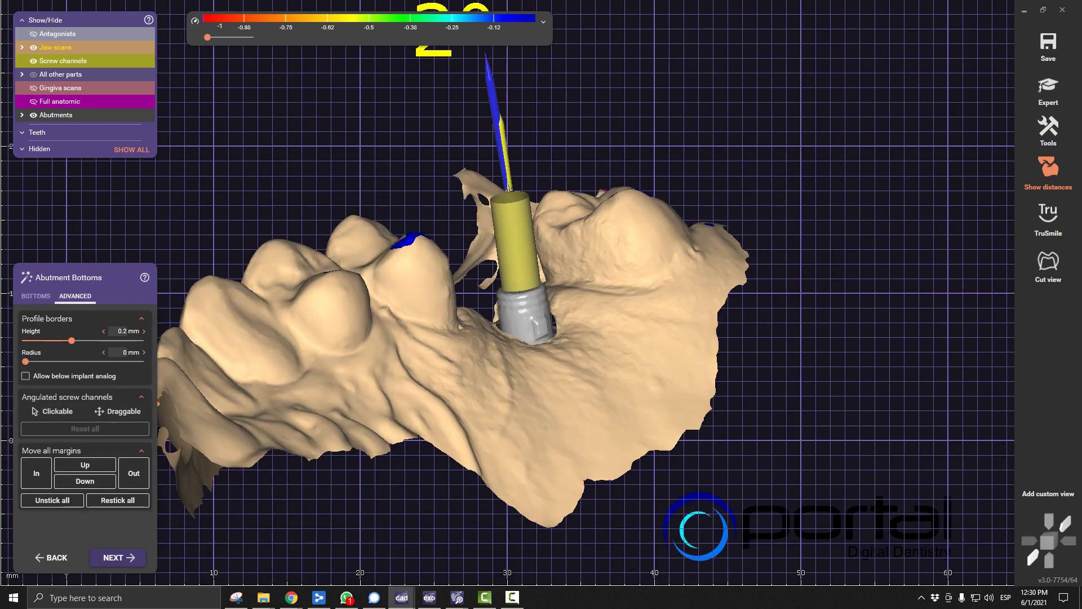
click(118, 411)
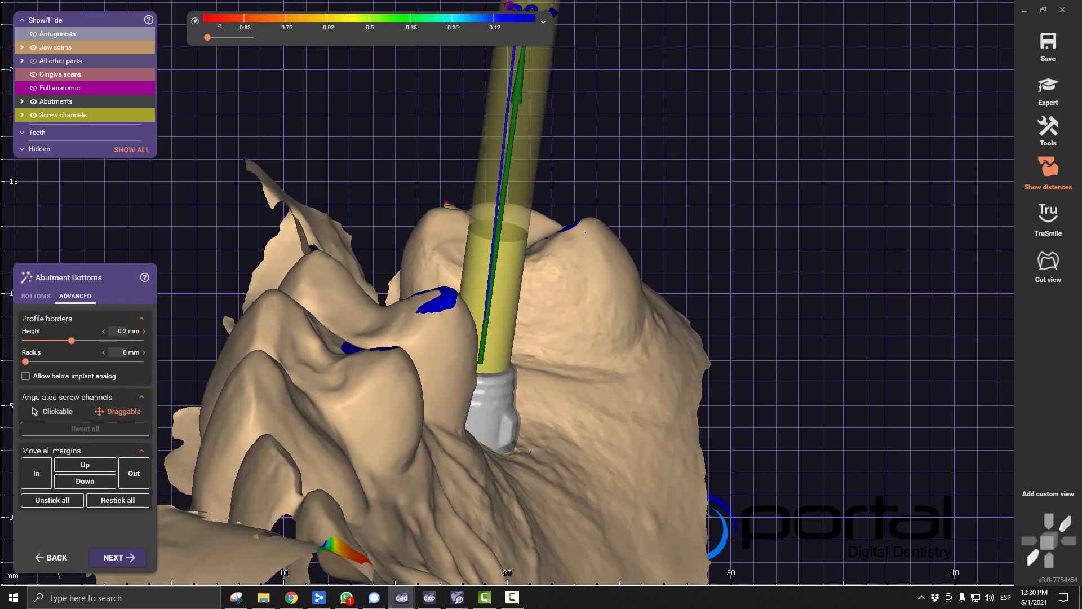
drag(530, 120, 500, 138)
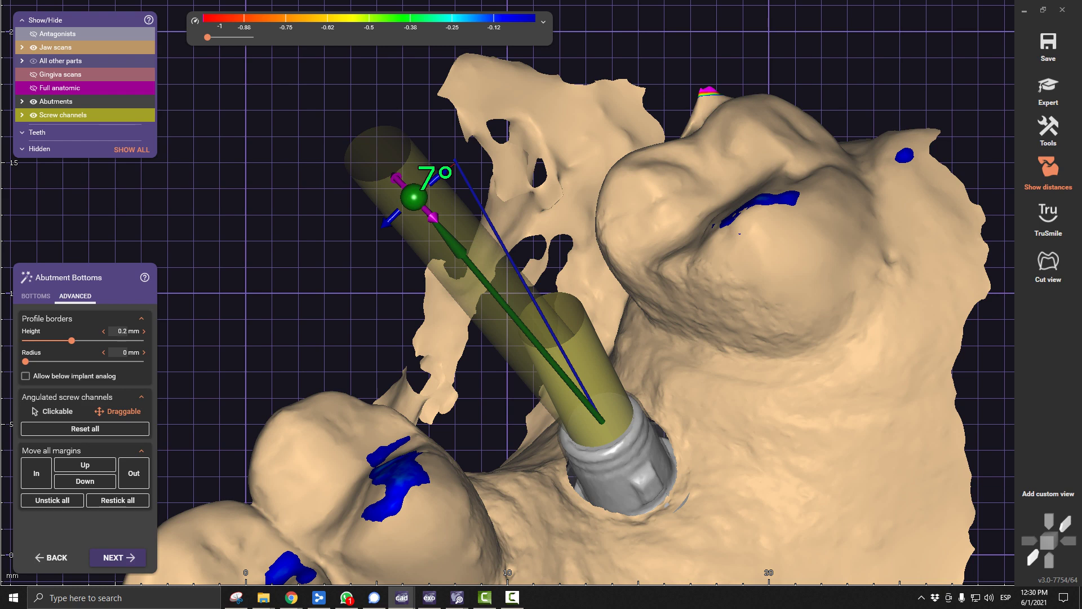
drag(431, 216, 459, 170)
Swing the channel to 20°, then reset angulation to 2° and calculate abutment bottoms.
click(52, 411)
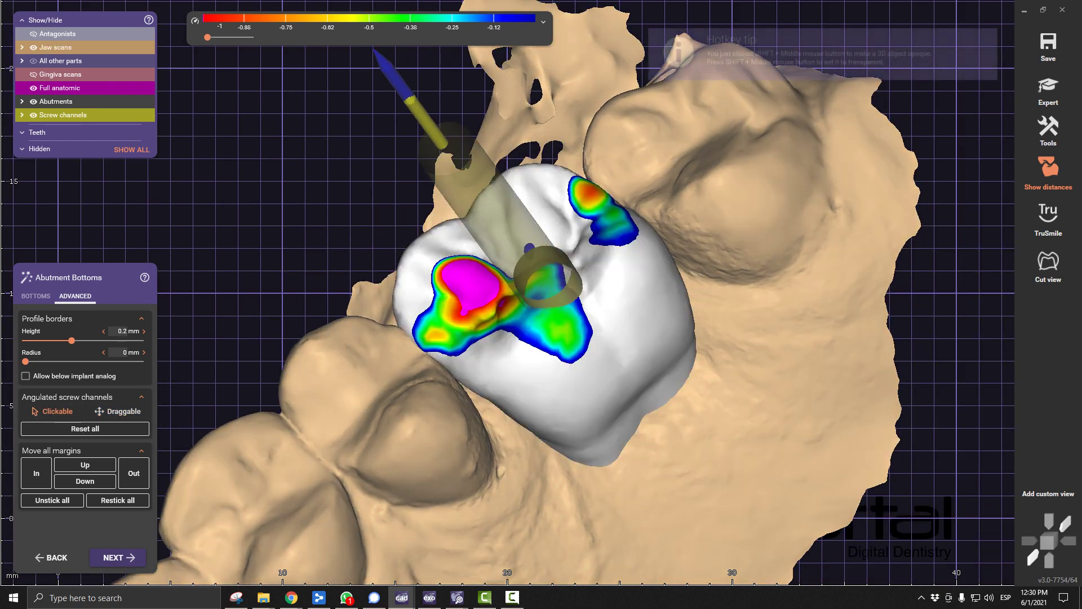
drag(375, 51, 338, 6)
scroll(545, 270, down, 5)
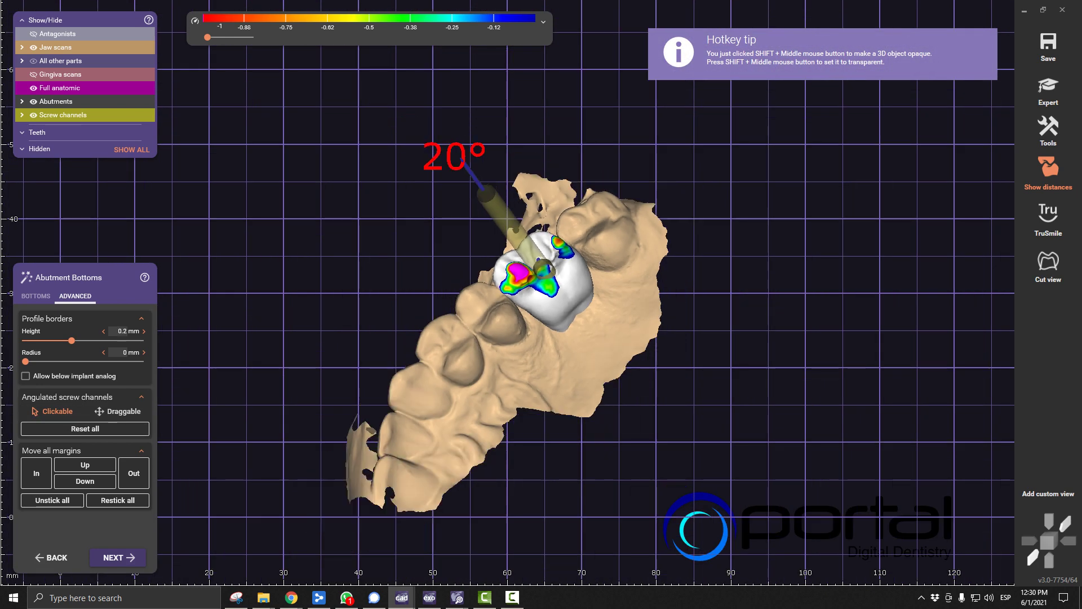
click(85, 429)
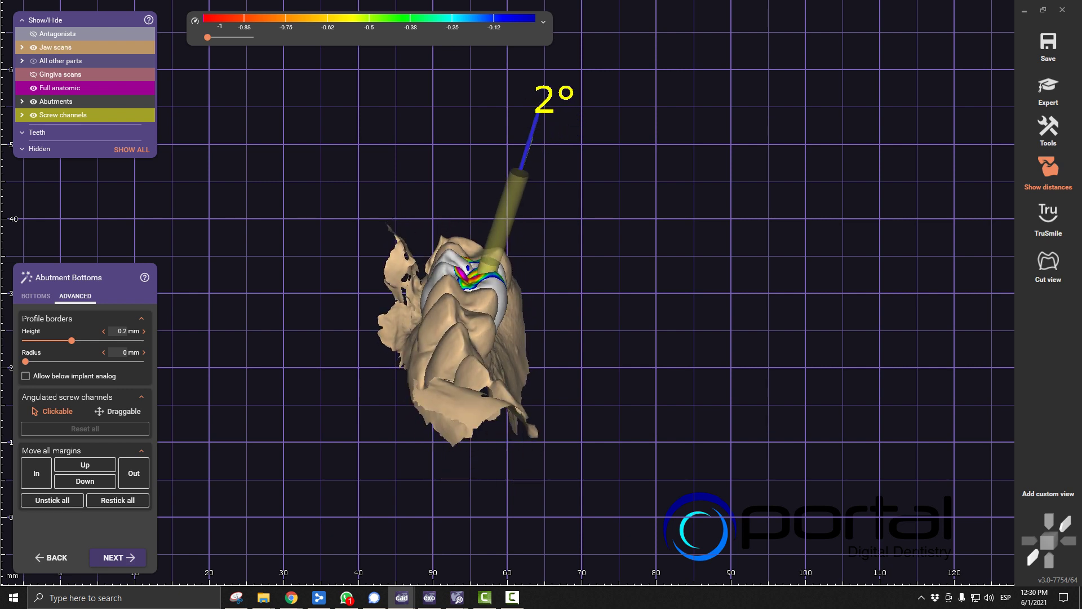
click(101, 557)
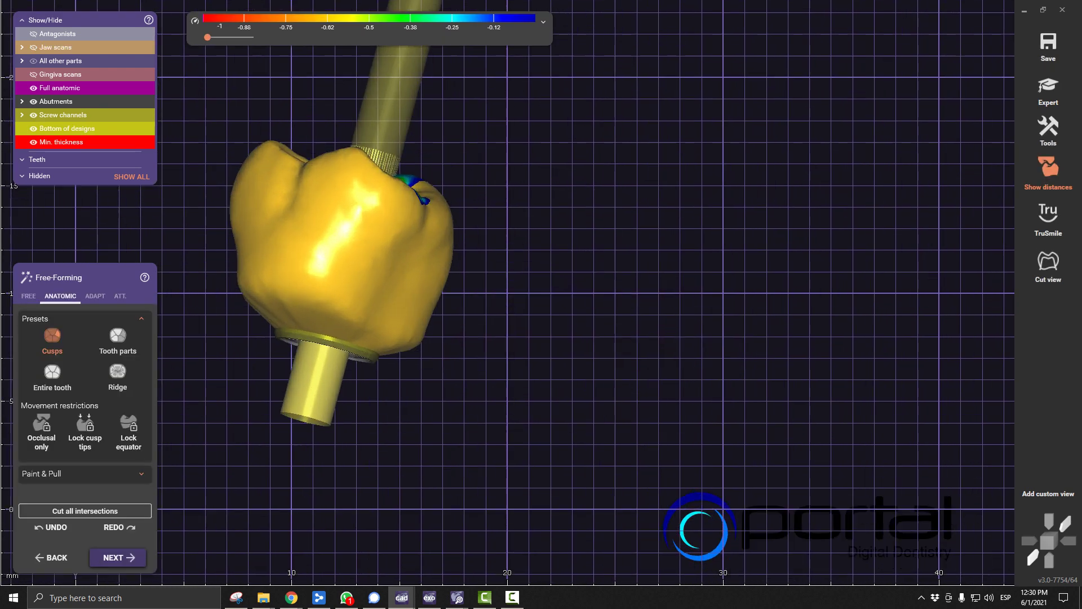
Zoom the view while skipping Free-Forming to reach Screw Hole Design.
shift+scroll(347, 308, up, 2)
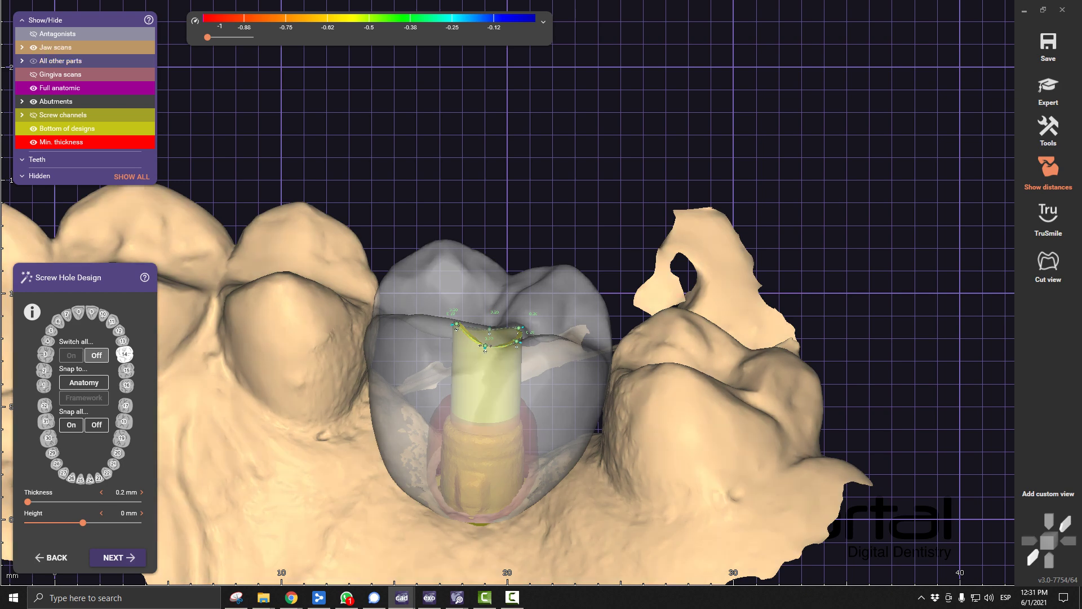
Switch the tooth 14 screw hole off, then back on through the crown.
click(96, 355)
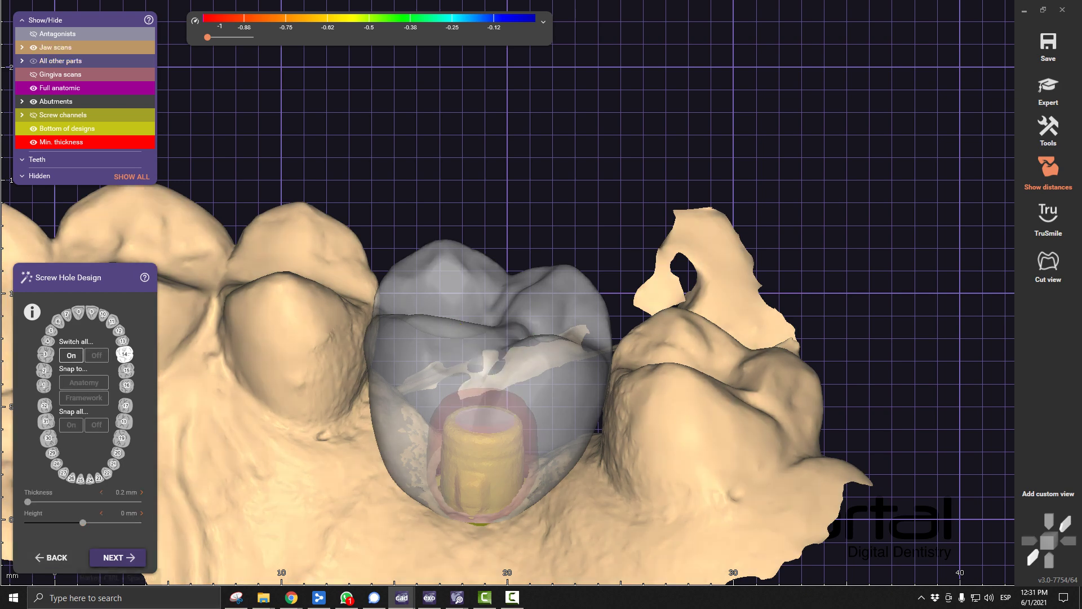
click(71, 356)
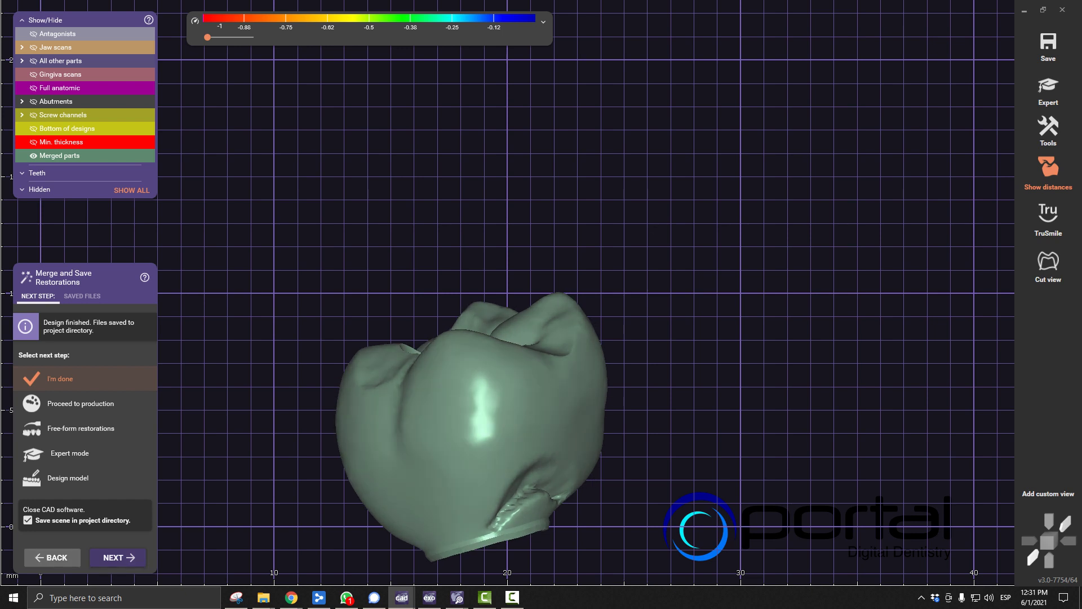
Return to Screw Hole Design, turn the screw hole off, and merge the restoration.
click(52, 557)
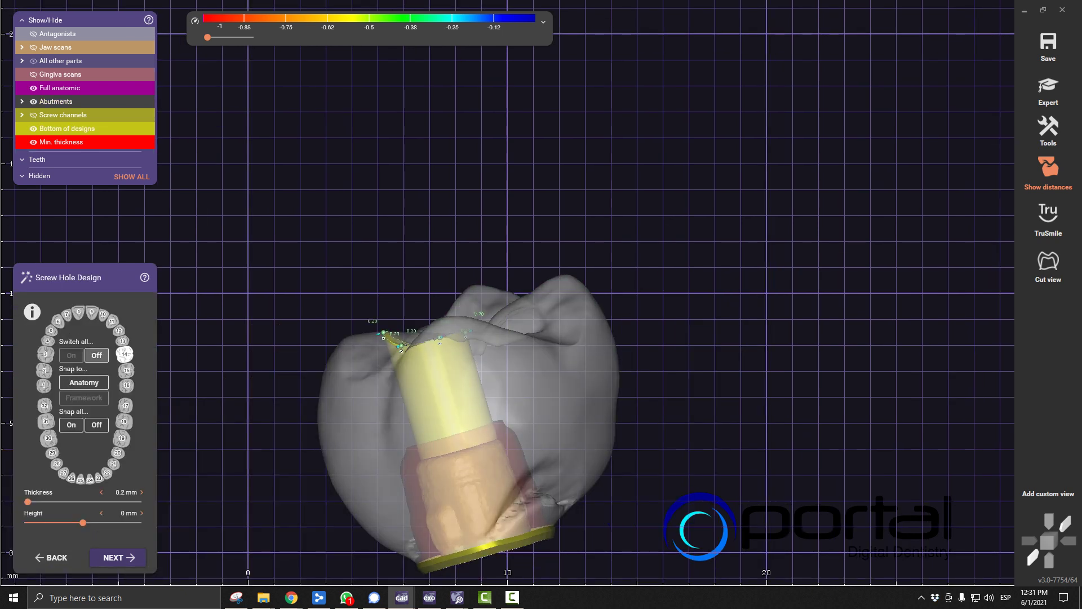
click(96, 355)
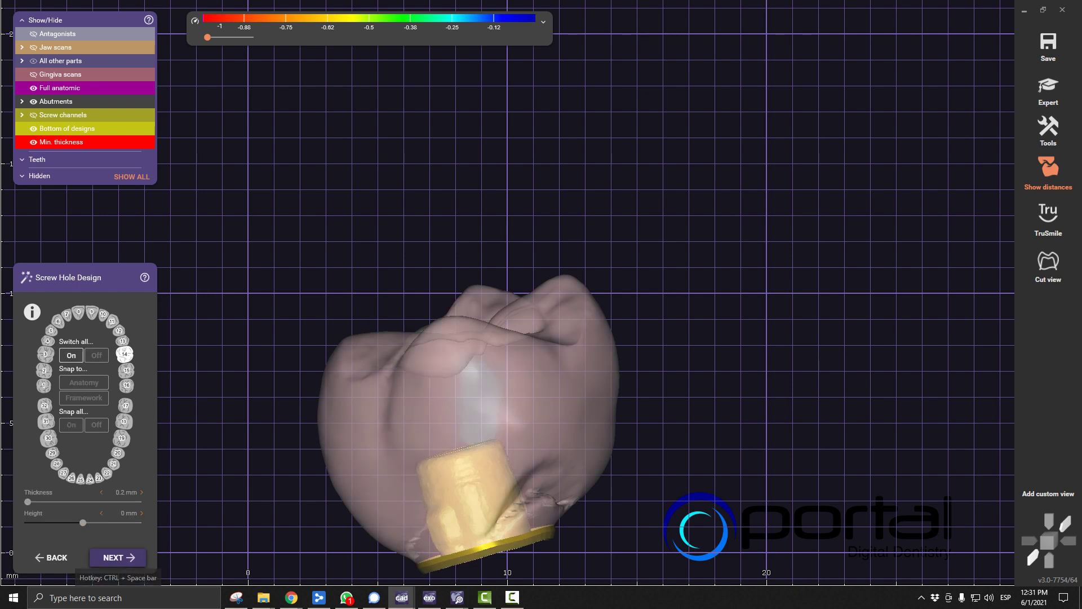
click(117, 558)
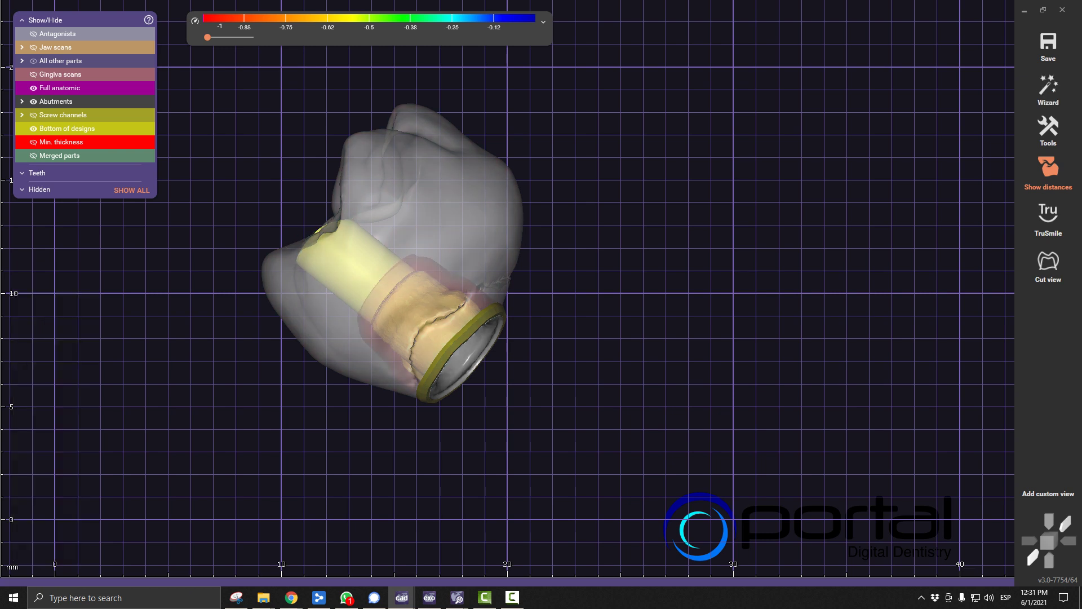
Reopen Crown Bottoms With Screw for tooth 14 from the 3D view's tools menu.
right_click(474, 346)
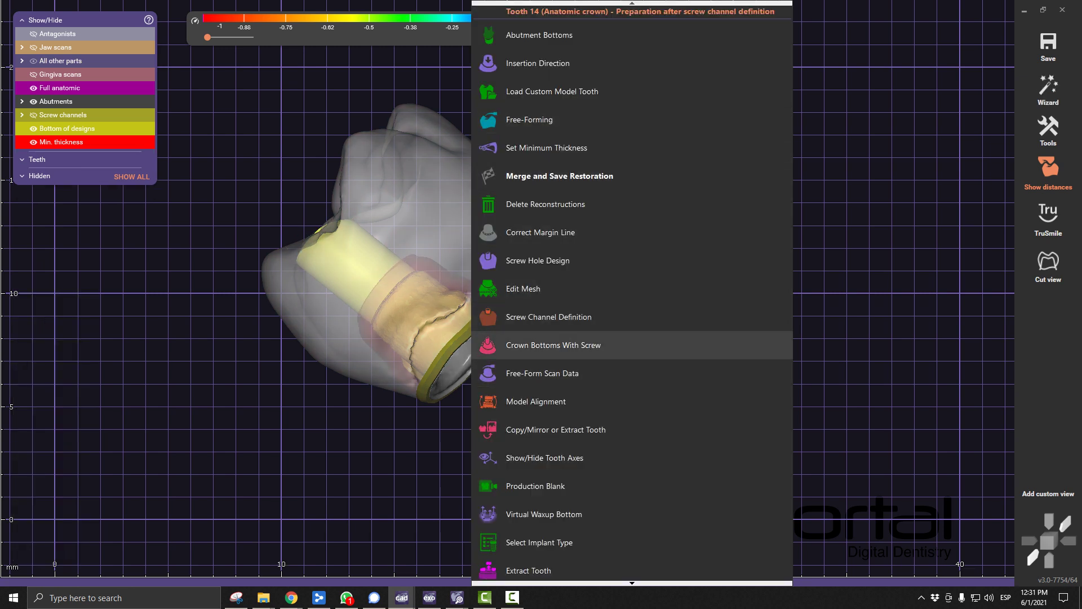
click(488, 345)
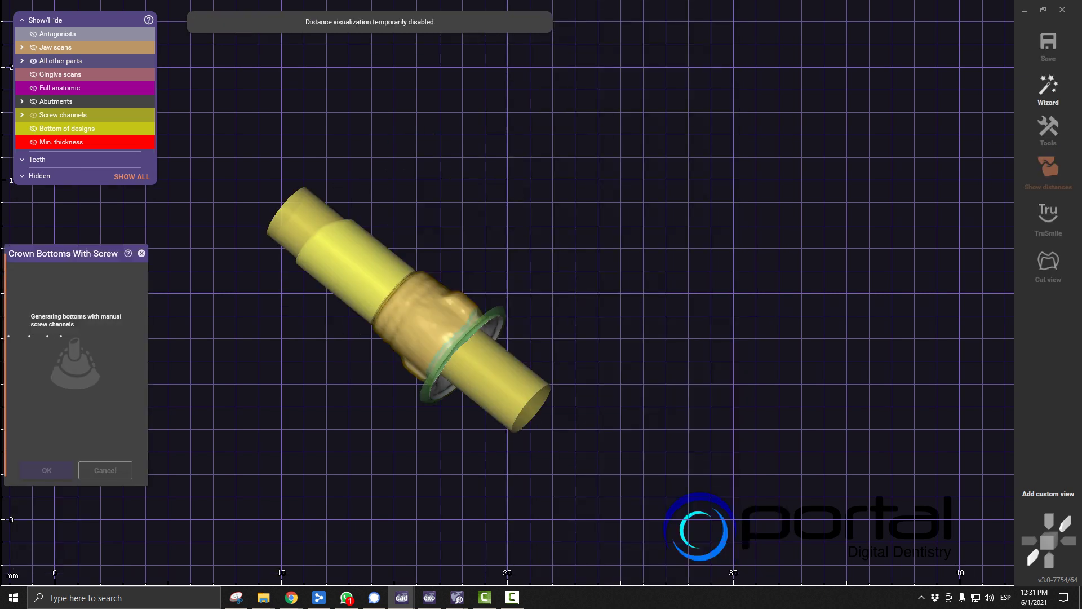